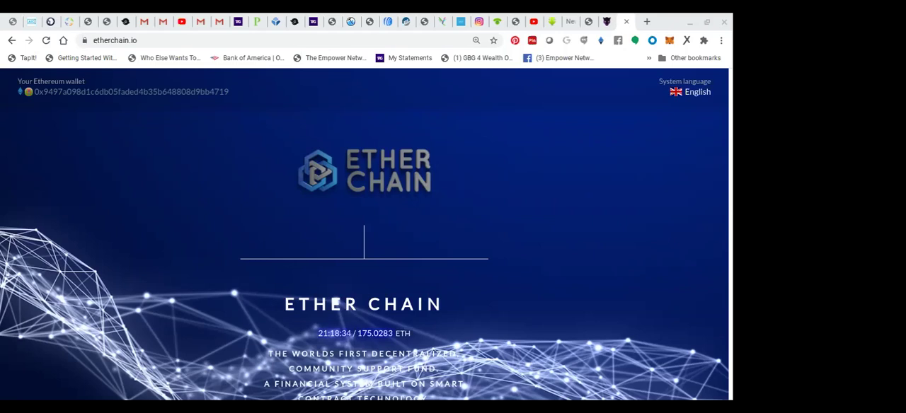
pyautogui.scroll(-2, 364, 248)
pyautogui.scroll(2, 364, 247)
pyautogui.scroll(-2, 365, 248)
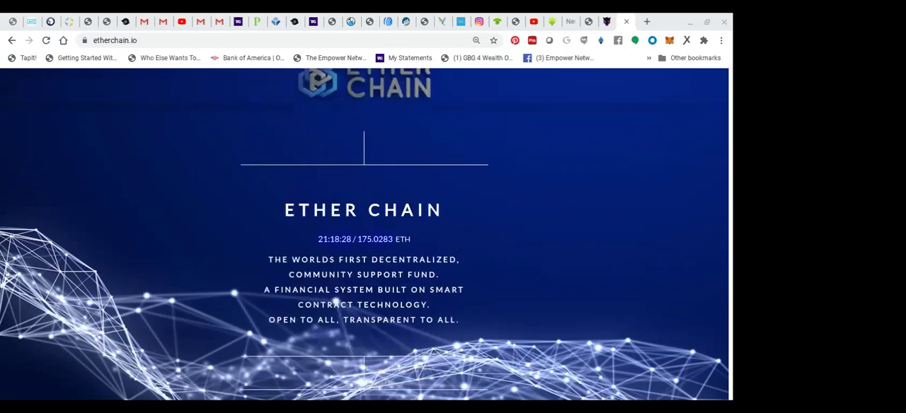
pyautogui.scroll(-1, 365, 248)
pyautogui.scroll(-1, 365, 248)
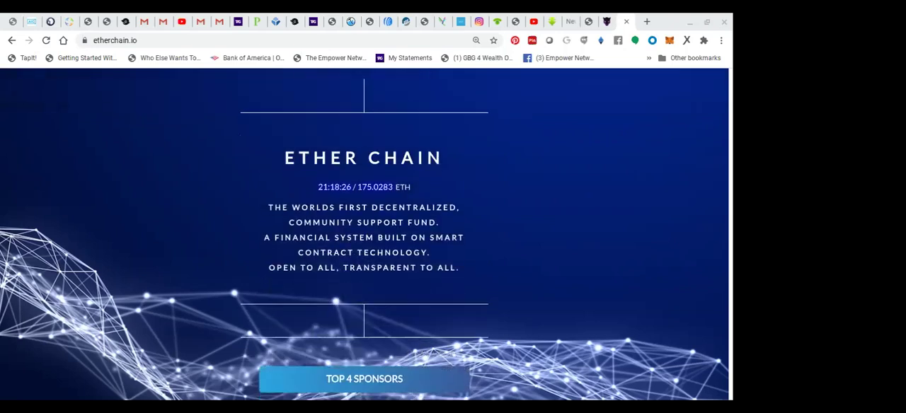
pyautogui.scroll(-2, 364, 248)
pyautogui.scroll(-1, 365, 248)
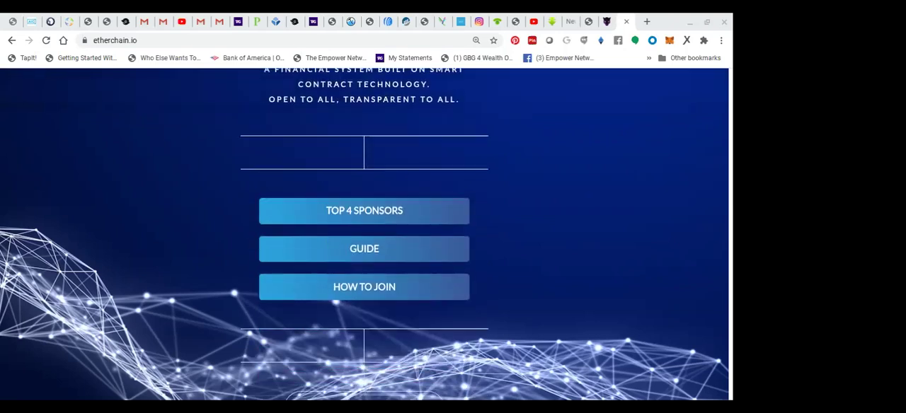
pyautogui.scroll(-1, 365, 248)
pyautogui.scroll(-1, 364, 248)
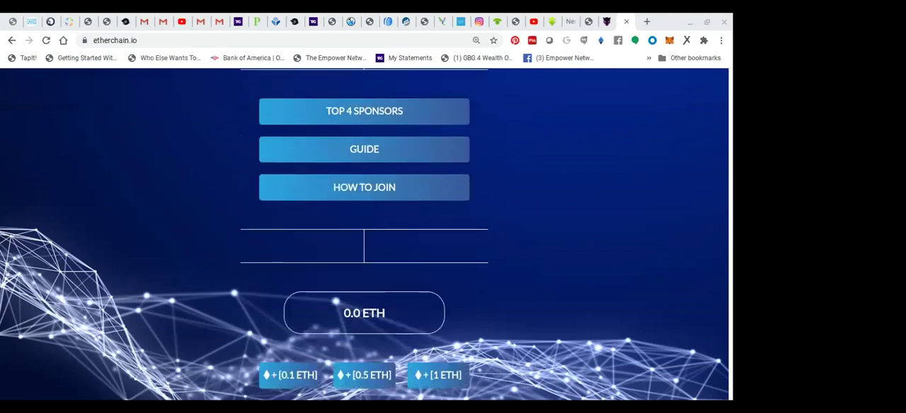
pyautogui.scroll(-1, 365, 248)
pyautogui.scroll(-1, 365, 248)
pyautogui.scroll(-1, 364, 248)
pyautogui.scroll(-1, 365, 247)
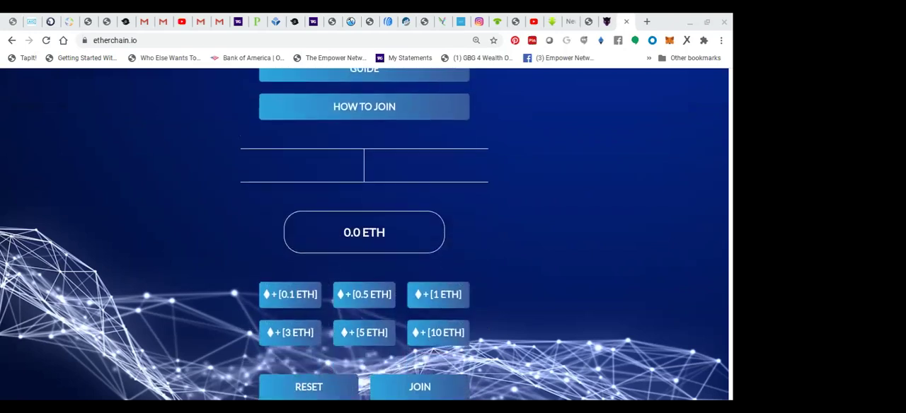
pyautogui.scroll(-1, 365, 248)
pyautogui.scroll(-1, 364, 248)
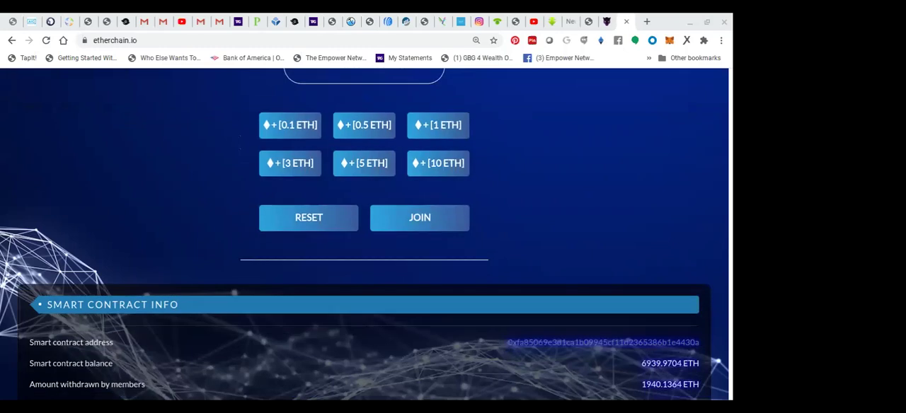
pyautogui.scroll(-1, 365, 248)
pyautogui.scroll(-1, 364, 247)
pyautogui.scroll(-1, 364, 248)
pyautogui.scroll(-2, 365, 248)
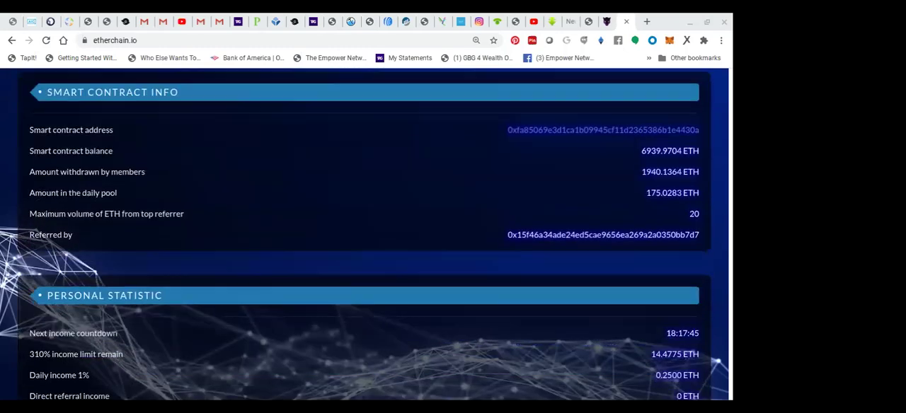
pyautogui.scroll(-1, 365, 248)
pyautogui.scroll(-1, 365, 248)
pyautogui.scroll(-1, 365, 248)
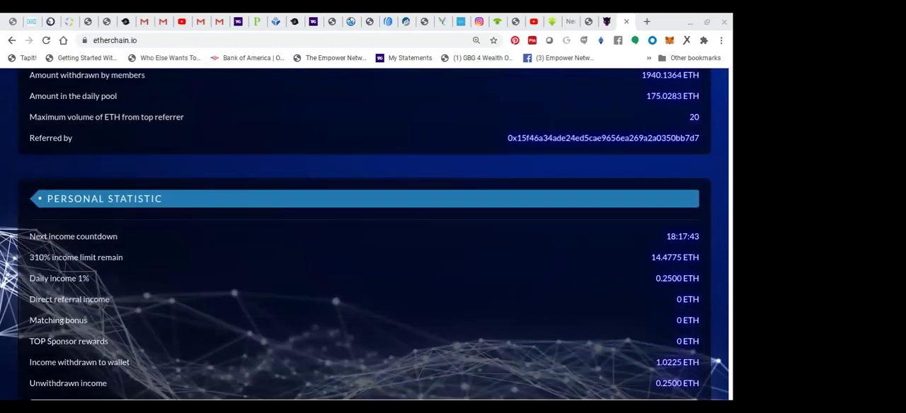
pyautogui.scroll(-1, 365, 248)
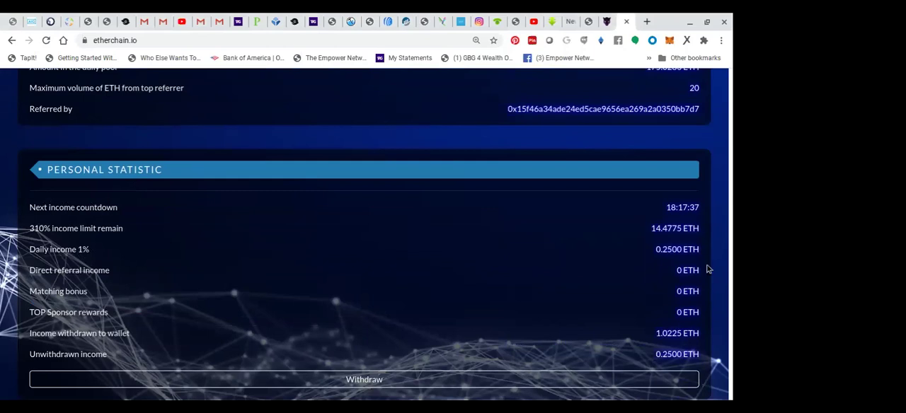
pyautogui.scroll(-1, 721, 274)
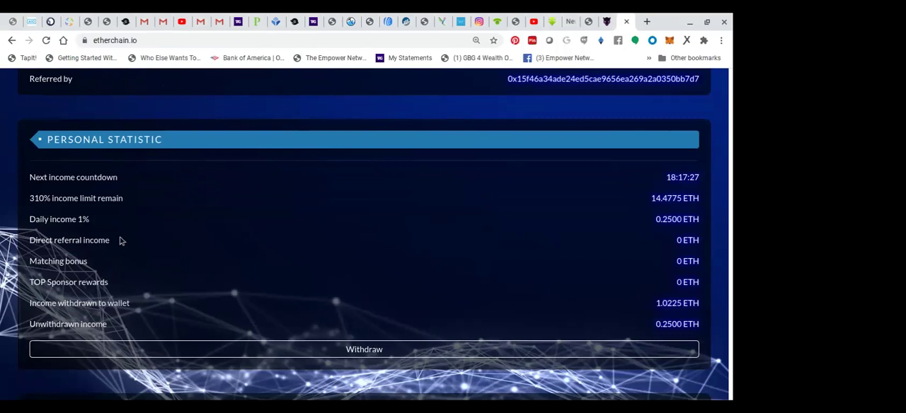
pyautogui.scroll(-2, 119, 240)
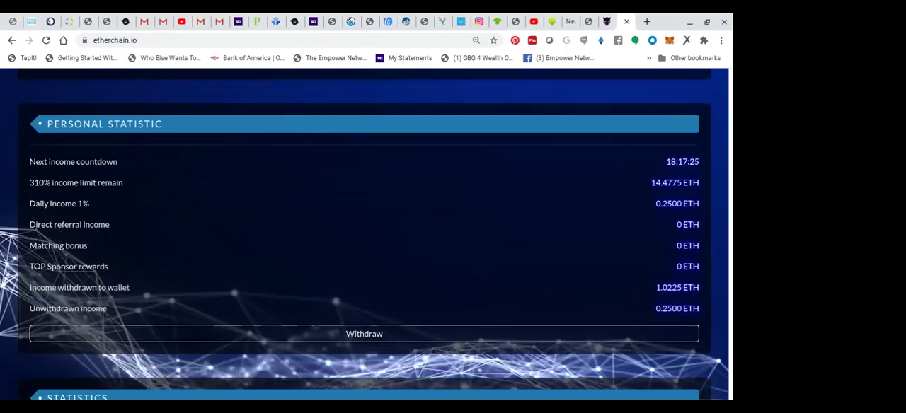
pyautogui.scroll(-2, 119, 240)
pyautogui.scroll(-1, 119, 239)
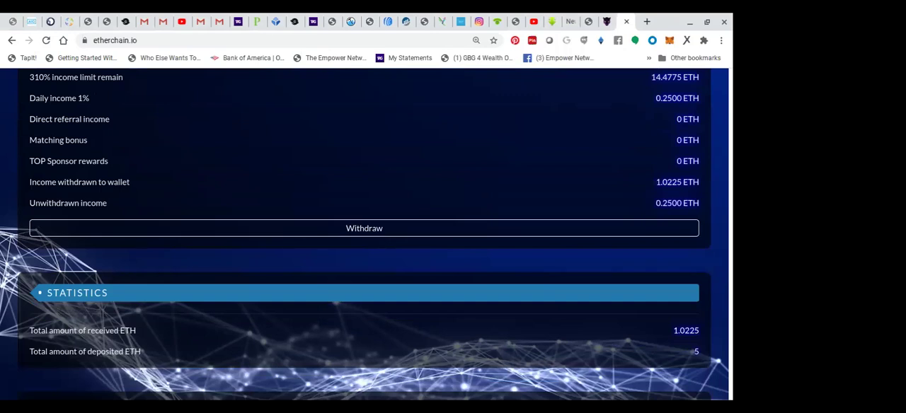
pyautogui.scroll(-1, 119, 240)
pyautogui.scroll(-1, 119, 240)
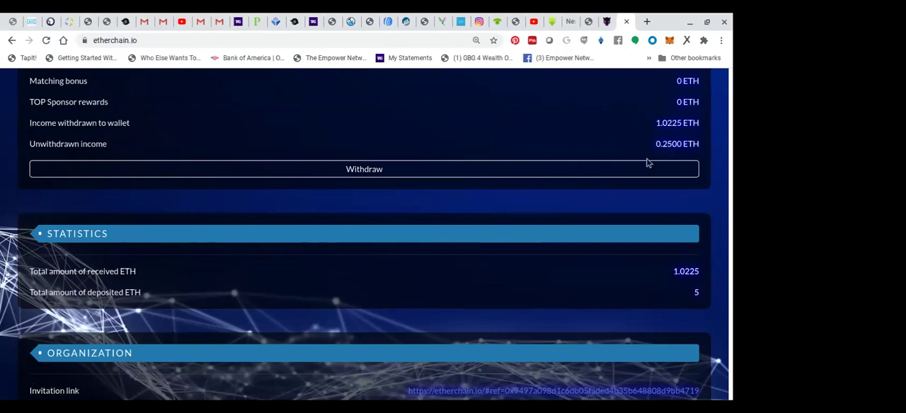
pyautogui.scroll(2, 616, 135)
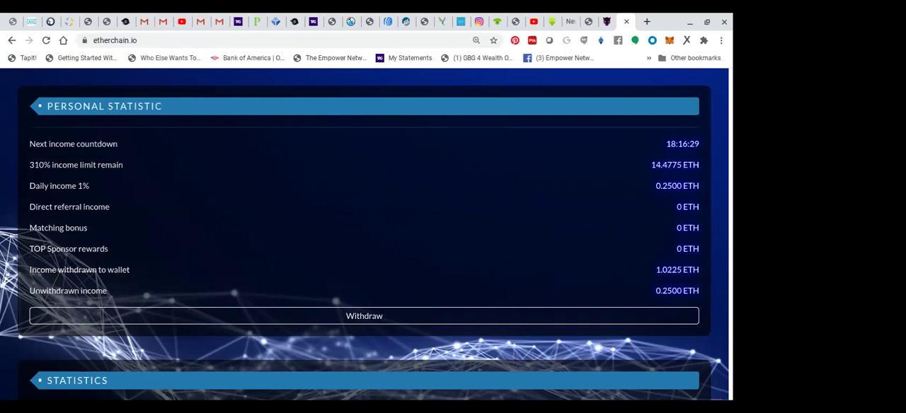
pyautogui.scroll(-4, 364, 234)
pyautogui.scroll(-4, 363, 233)
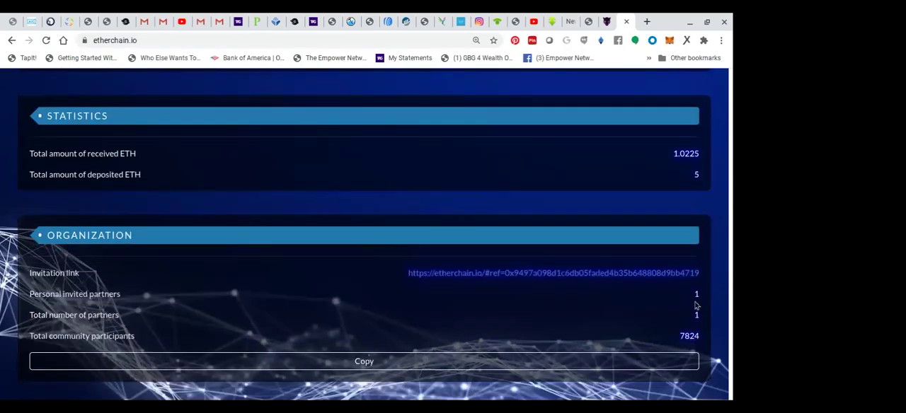
pyautogui.scroll(3, 672, 288)
pyautogui.scroll(3, 672, 288)
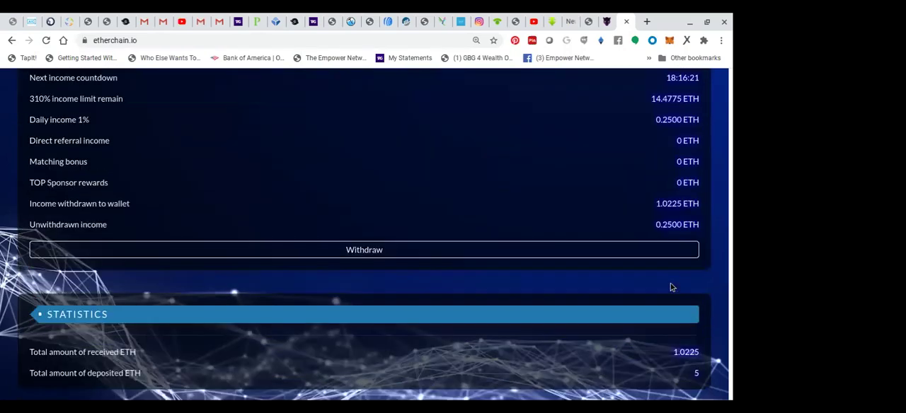
pyautogui.scroll(3, 672, 288)
pyautogui.scroll(2, 672, 287)
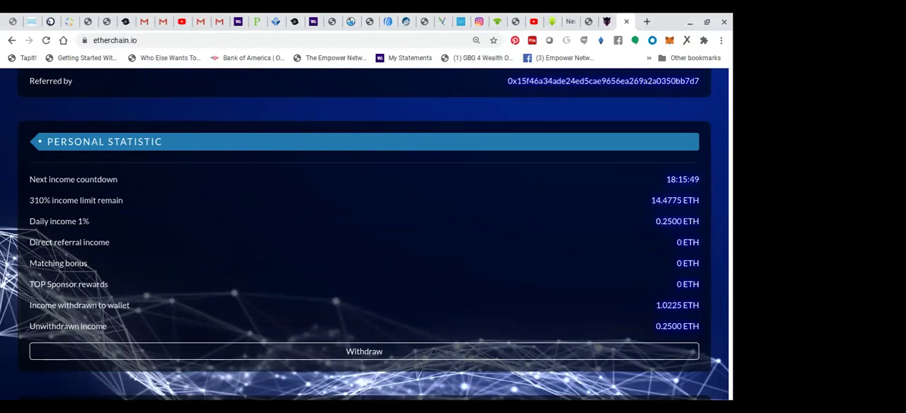
pyautogui.click(46, 40)
pyautogui.scroll(-2, 530, 316)
pyautogui.scroll(-2, 529, 316)
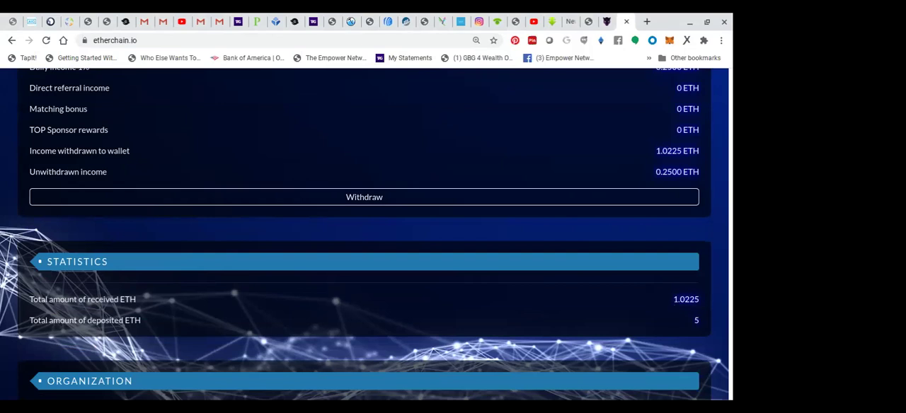
pyautogui.scroll(4, 364, 233)
pyautogui.scroll(3, 363, 233)
pyautogui.scroll(4, 364, 234)
pyautogui.scroll(3, 364, 234)
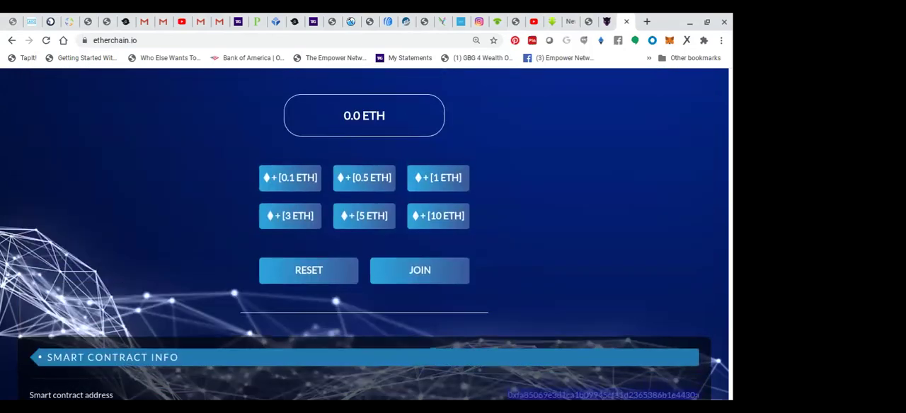
pyautogui.scroll(4, 364, 233)
pyautogui.scroll(4, 364, 234)
pyautogui.scroll(3, 364, 234)
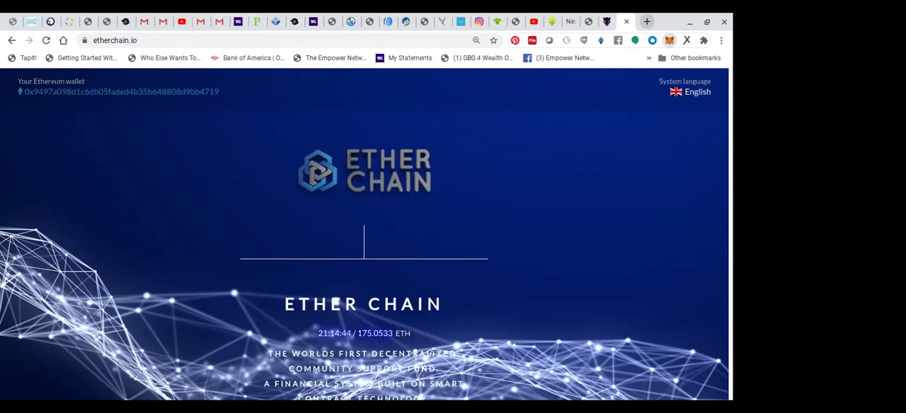
# - Open a new Chrome tab and enter the Blockchain.com wallet login address
pyautogui.click(646, 22)
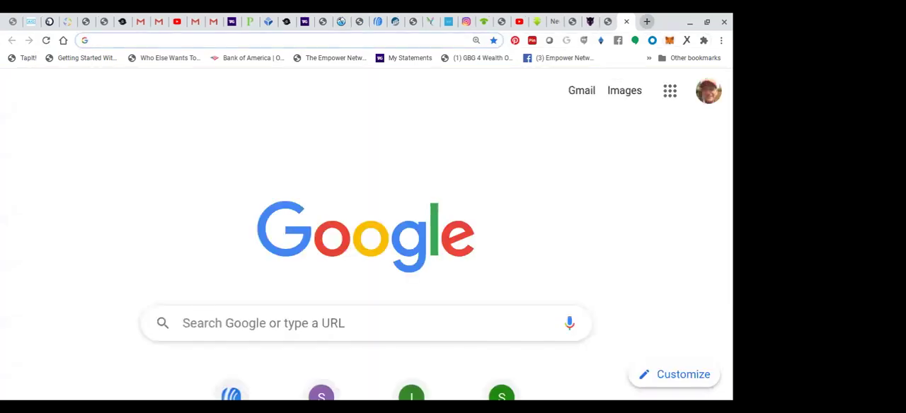
pyautogui.write('bo')
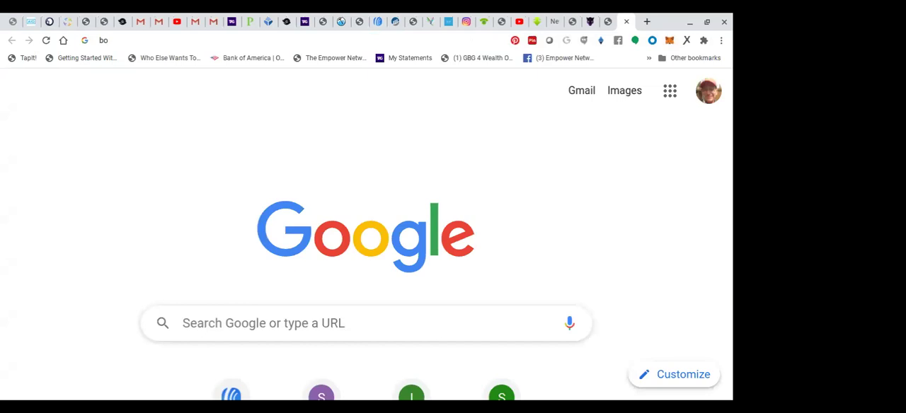
pyautogui.press('BackSpace')
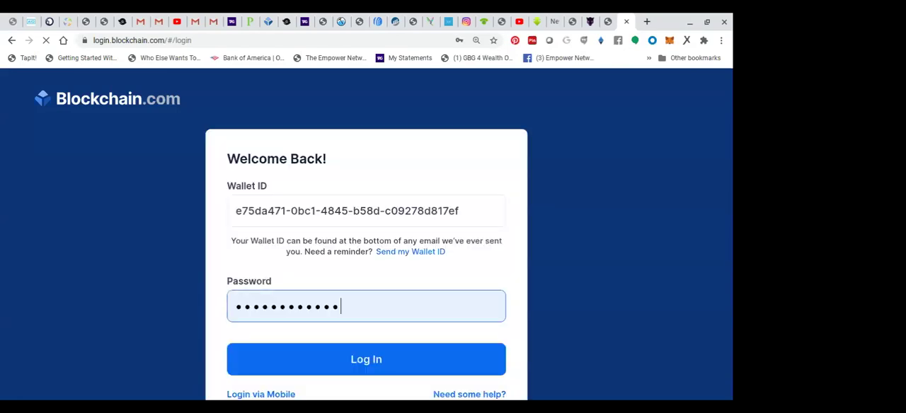
# - Log into Blockchain.com Wallet and view the Ether wallet with its $0.00 balance
pyautogui.click(367, 362)
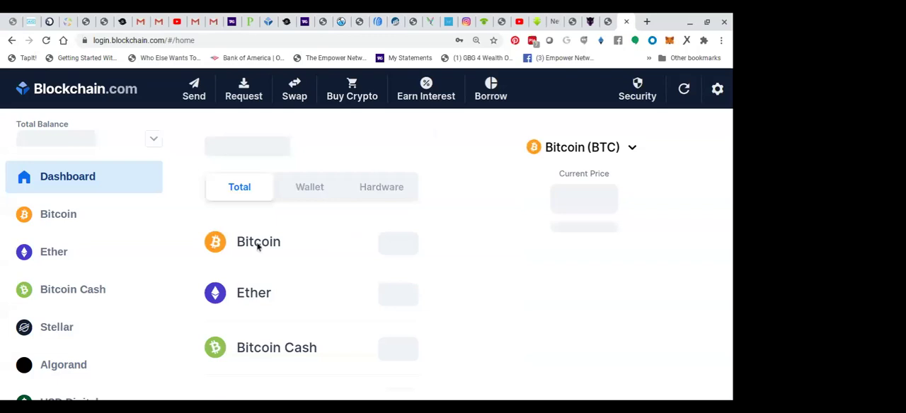
pyautogui.click(256, 300)
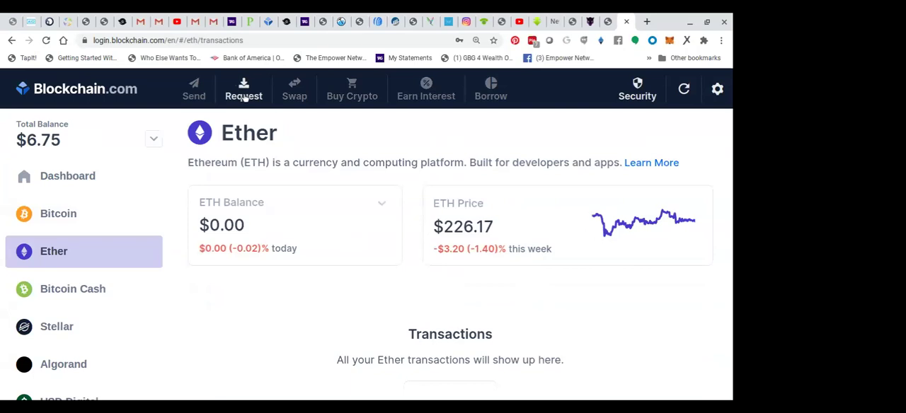
# - Request Ether and copy the wallet's receiving address
pyautogui.click(243, 95)
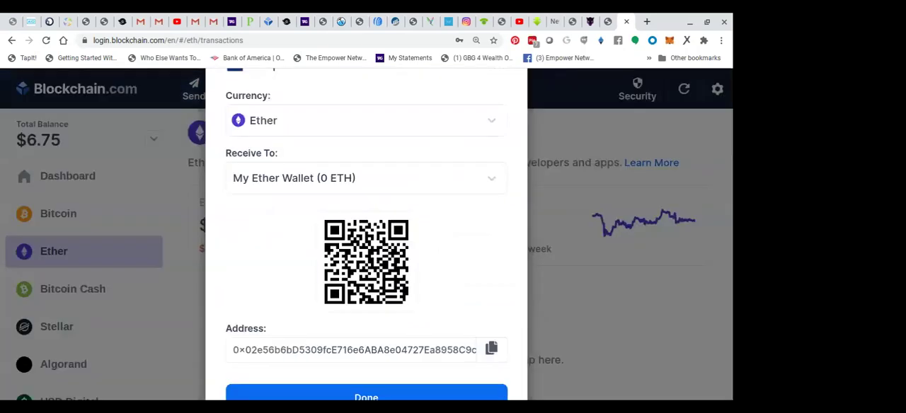
pyautogui.click(491, 350)
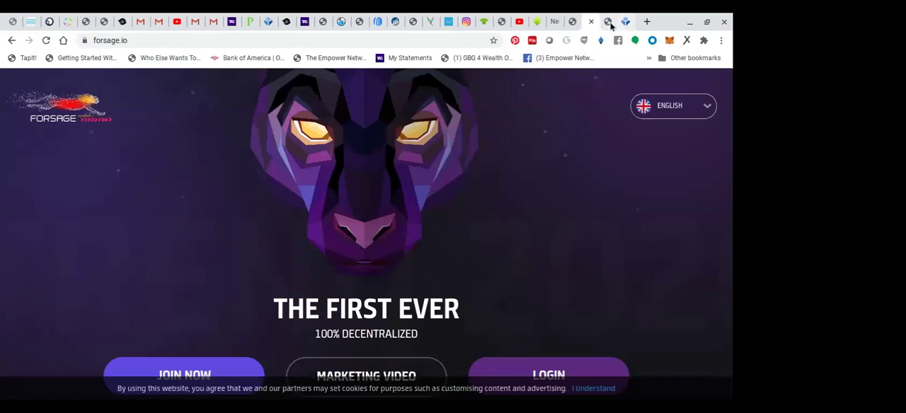
# - Return to the etherchain.io tab and check the site language options
pyautogui.click(609, 26)
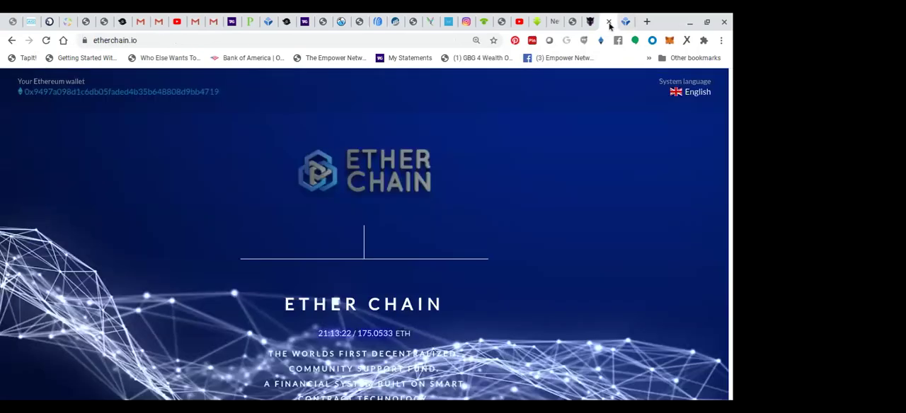
pyautogui.click(685, 93)
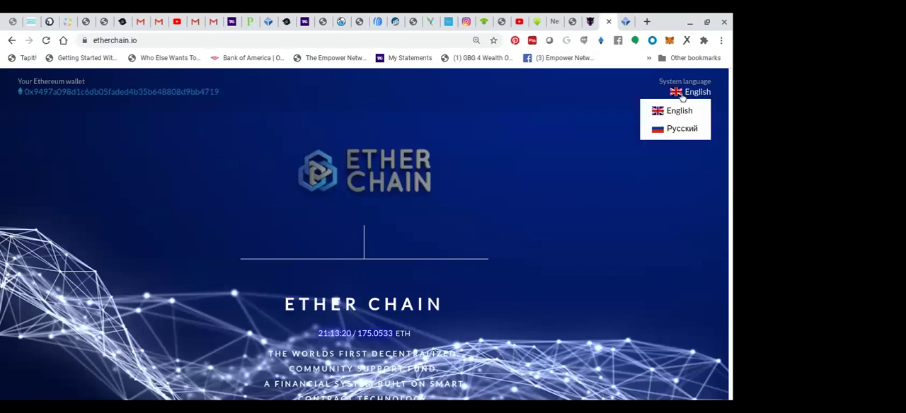
pyautogui.click(681, 92)
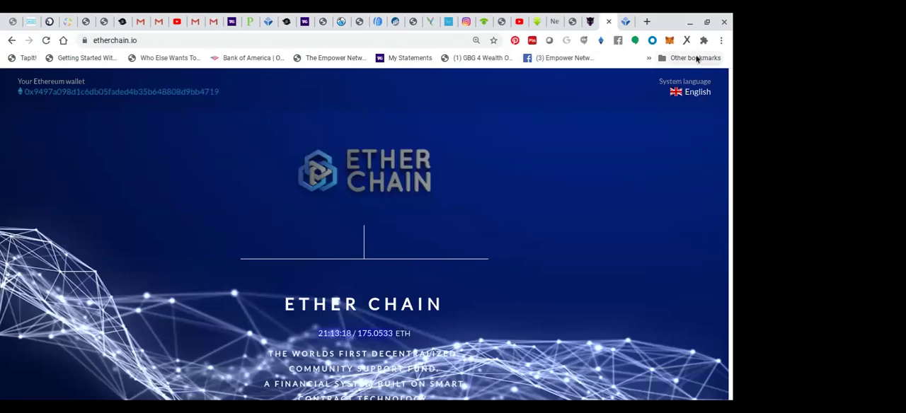